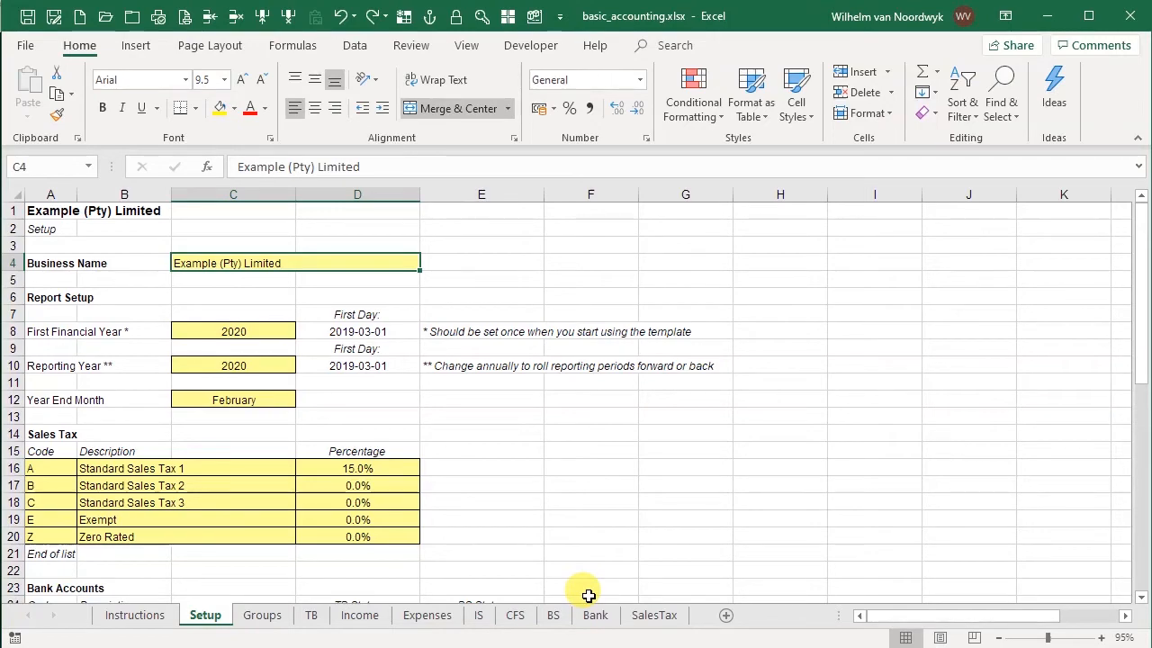
Insert a row above PC Petty Cash in the Setup sheet's Bank Accounts list and copy the B3 row into it
{"action": "scroll", "coordinate": [337, 472], "scroll_direction": "down", "scroll_amount": 3}
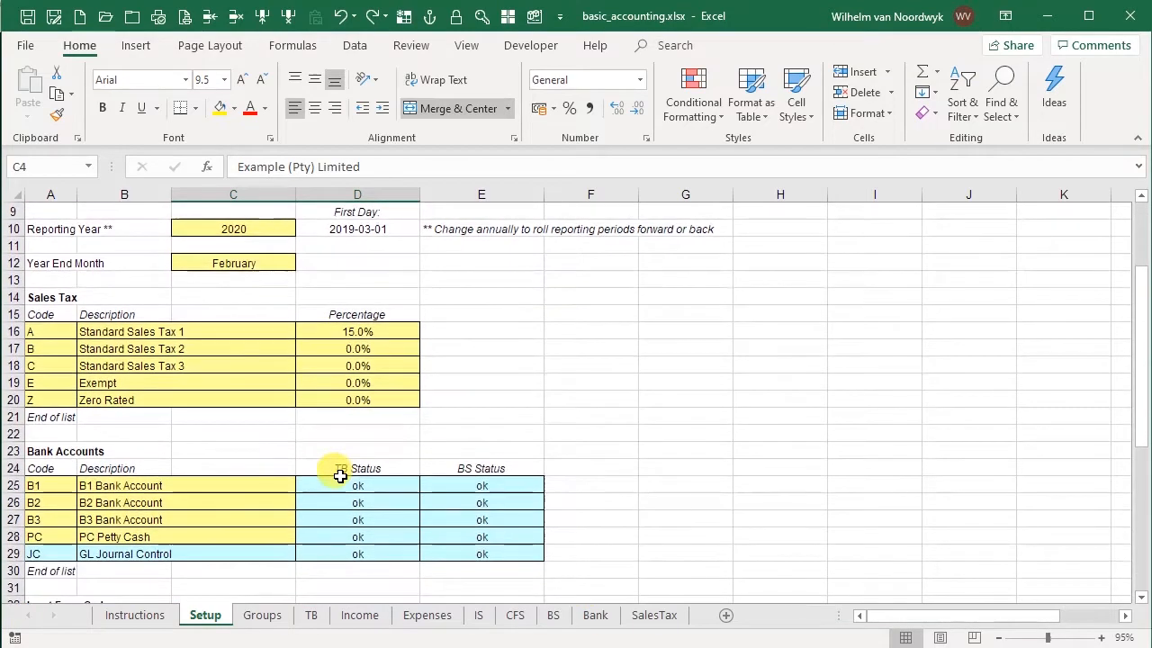
{"action": "scroll", "coordinate": [340, 475], "scroll_direction": "down", "scroll_amount": 2}
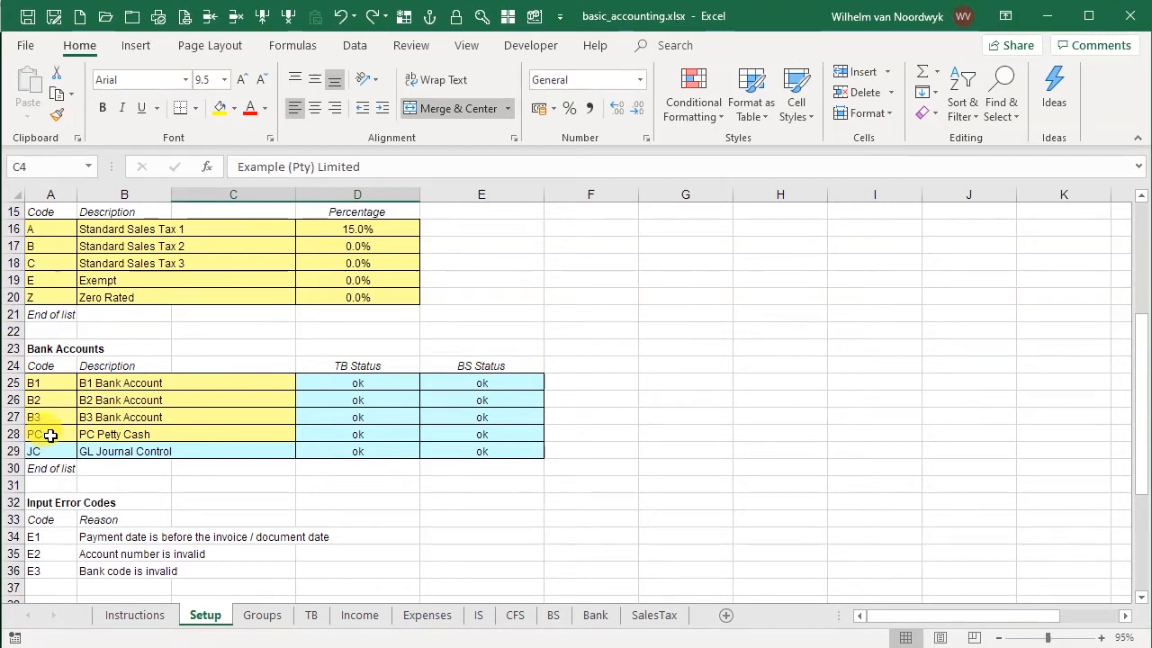
{"action": "left_click", "coordinate": [51, 435]}
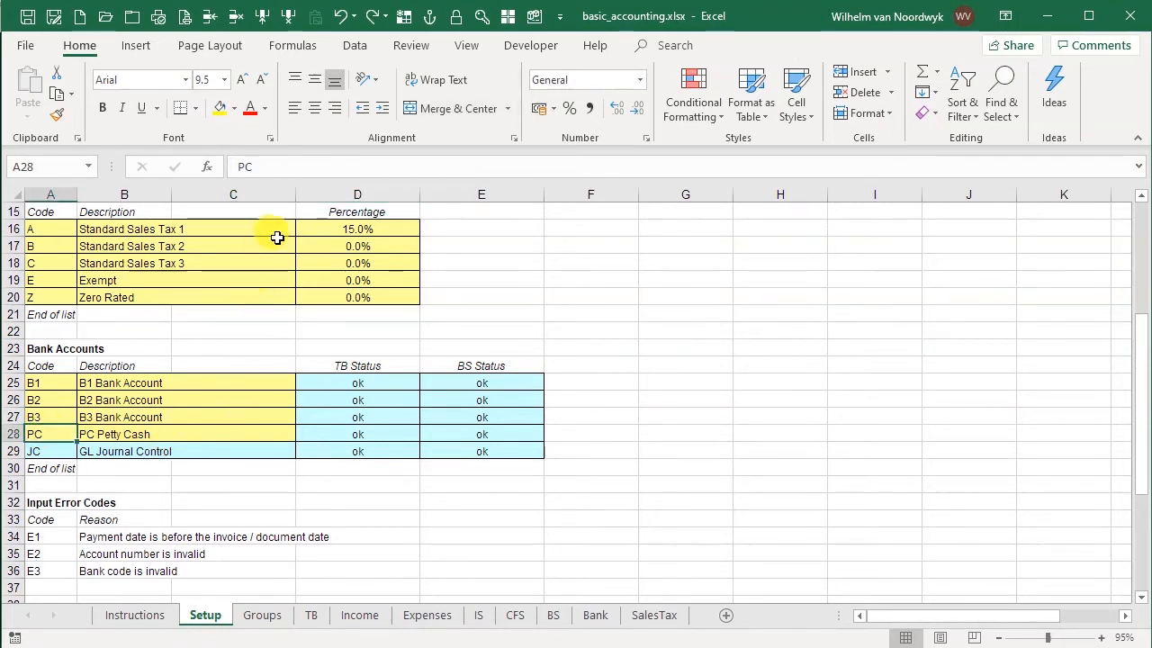
{"action": "left_click", "coordinate": [211, 16]}
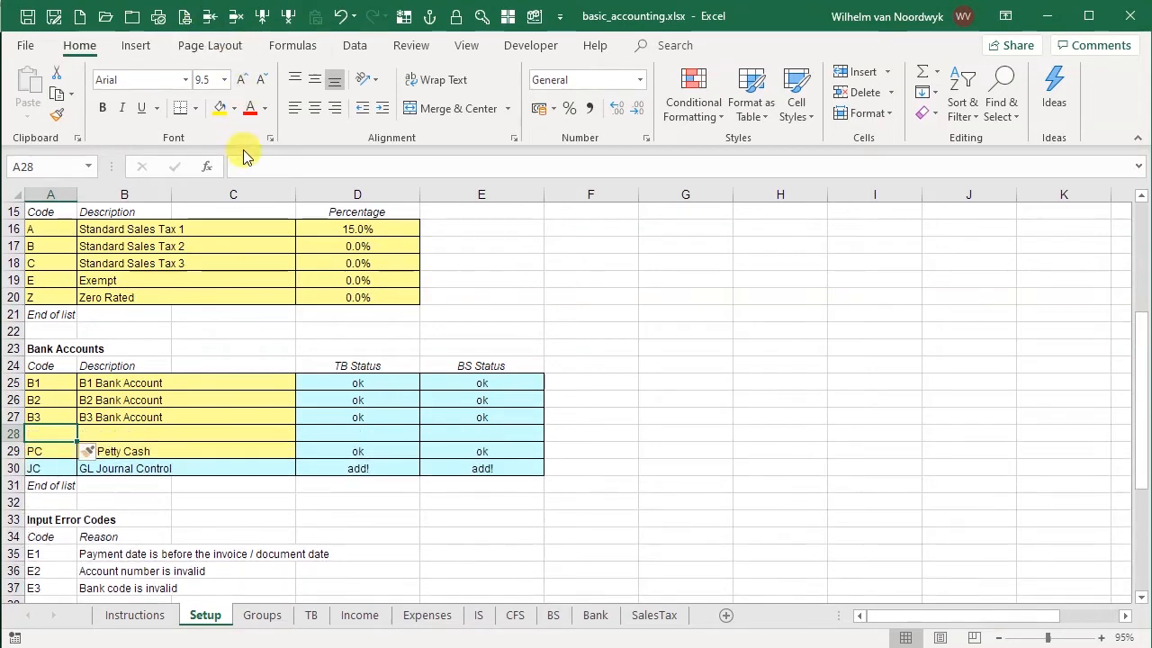
{"action": "left_click", "coordinate": [16, 416]}
{"action": "key", "text": "ctrl+c"}
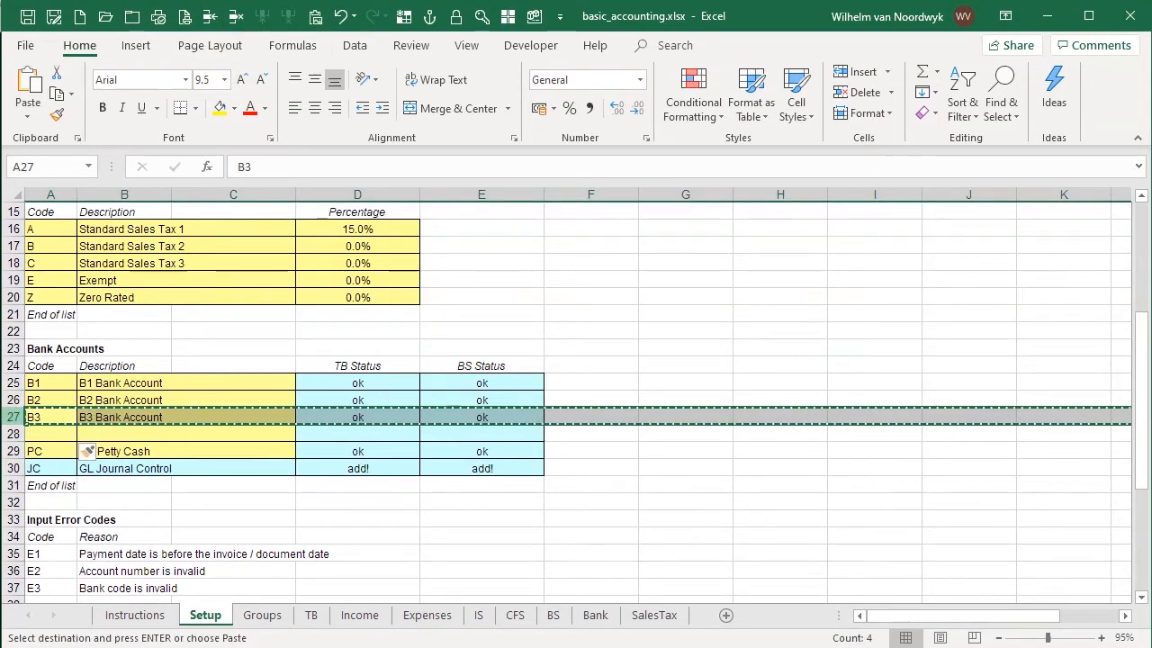
{"action": "key", "text": "Down"}
{"action": "key", "text": "ctrl+v"}
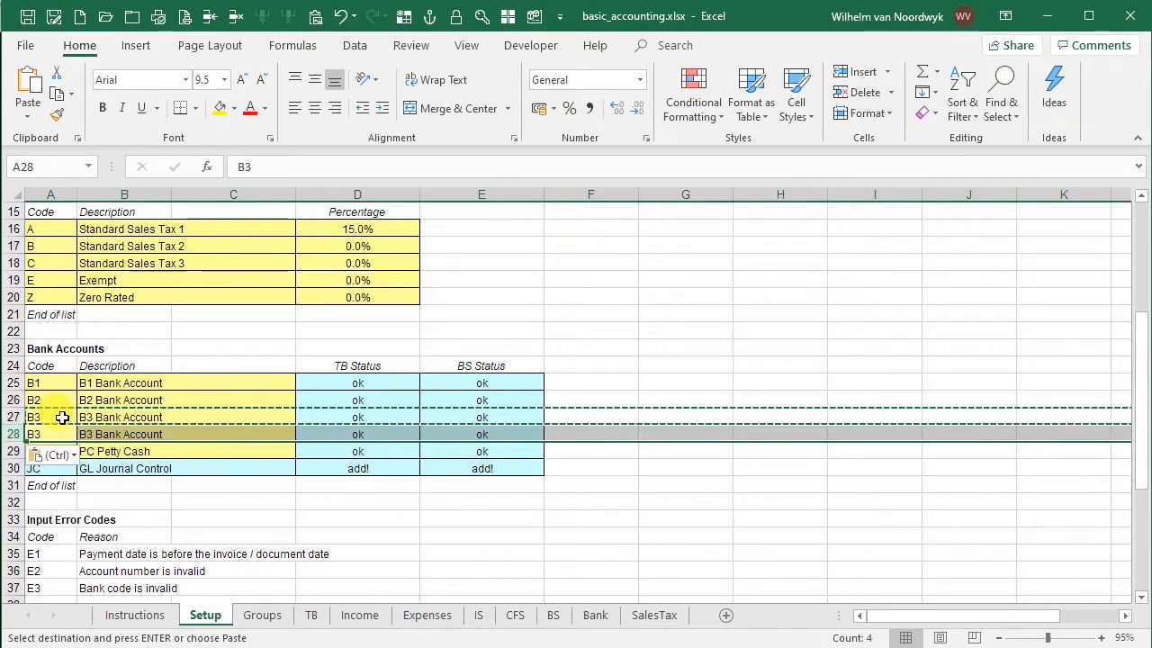
Change the copied bank account row's code to B4 and its description to B4 Bank Account
{"action": "left_click", "coordinate": [256, 165]}
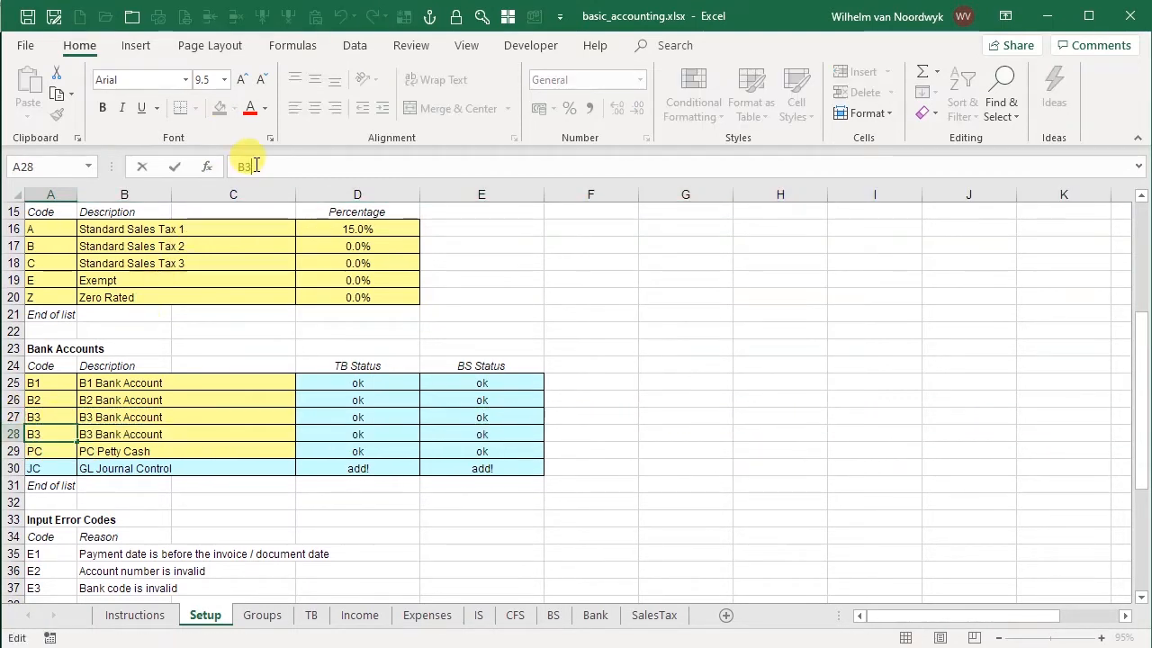
{"action": "type", "text": "4"}
{"action": "key", "text": "Tab"}
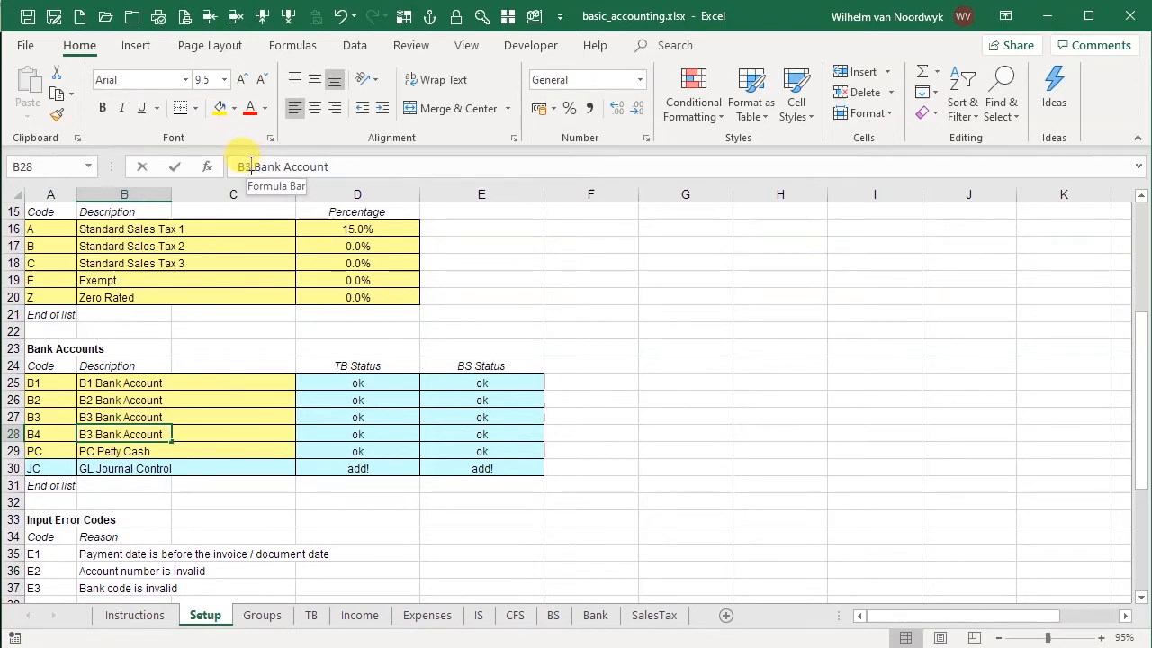
{"action": "left_click", "coordinate": [251, 165]}
{"action": "key", "text": "BackSpace"}
{"action": "type", "text": "4"}
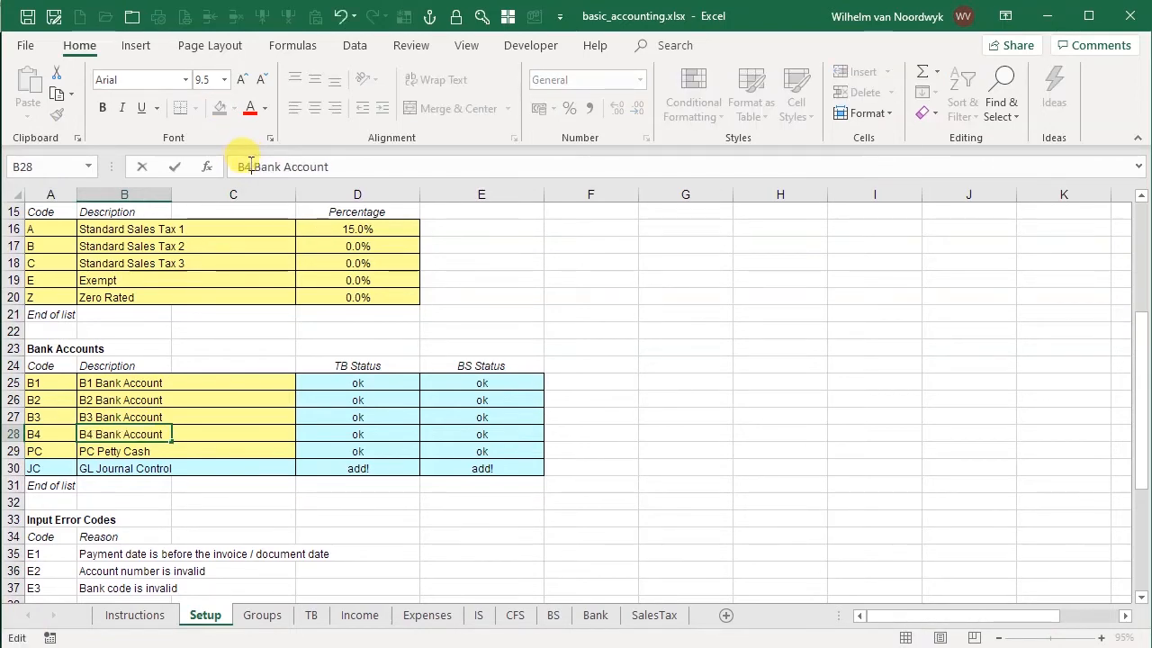
{"action": "key", "text": "Return"}
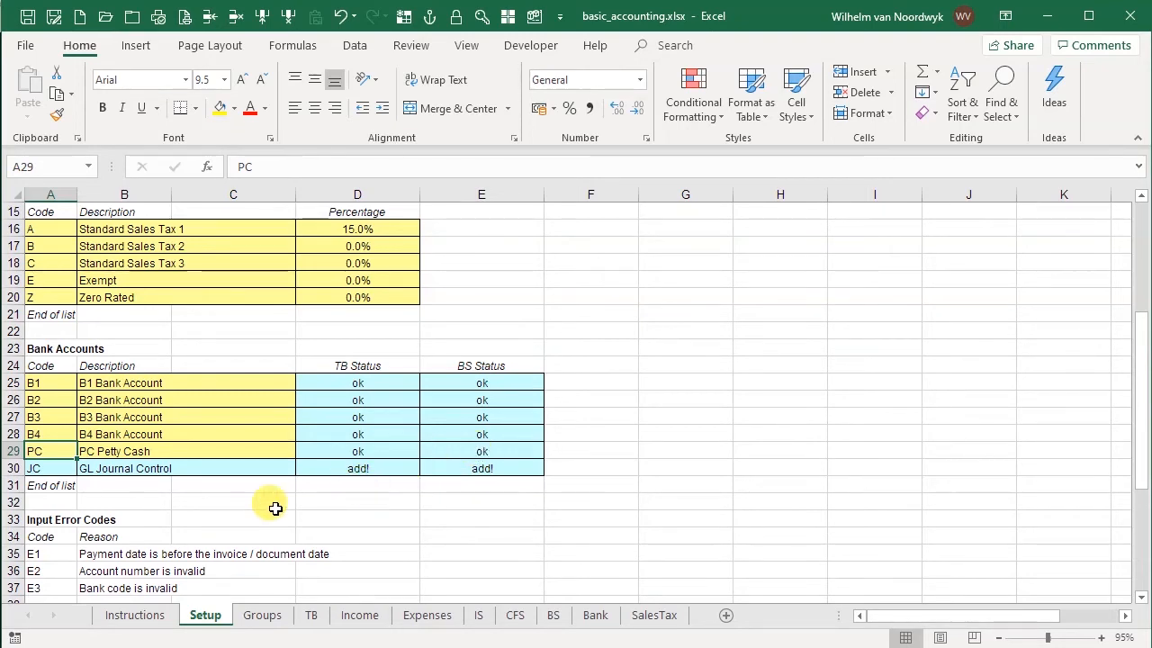
On the TB sheet, insert a row at row 78 under the B4 control account and copy the B4 row into it
{"action": "left_click", "coordinate": [310, 615]}
{"action": "scroll", "coordinate": [262, 499], "scroll_direction": "down", "scroll_amount": 12}
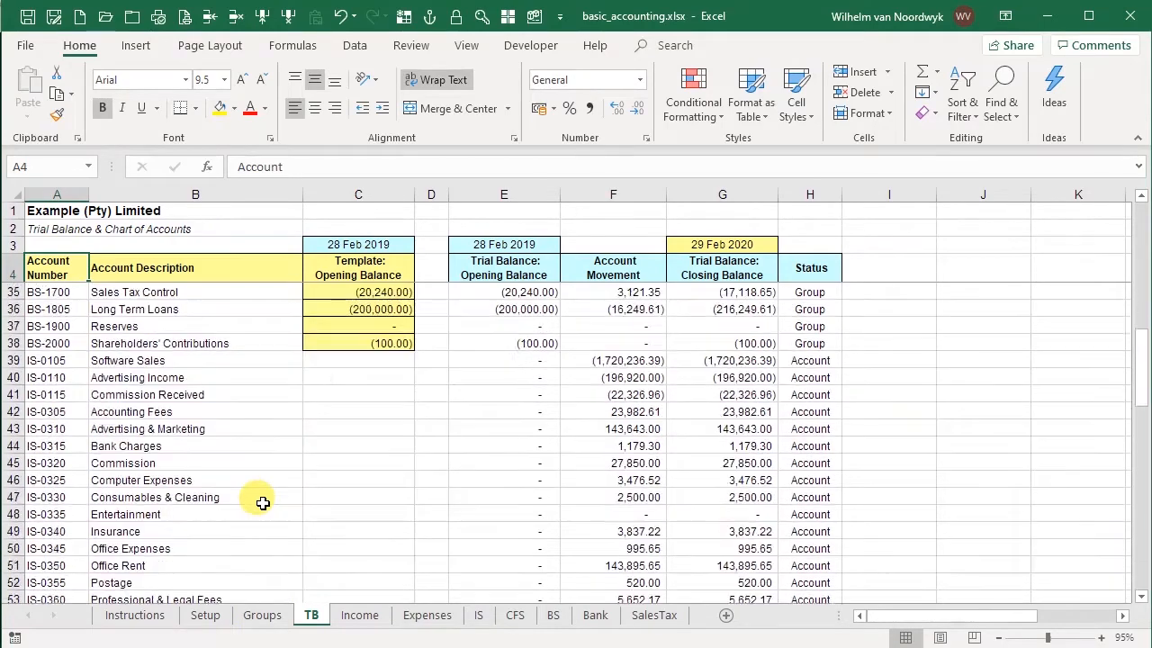
{"action": "scroll", "coordinate": [263, 504], "scroll_direction": "down", "scroll_amount": 7}
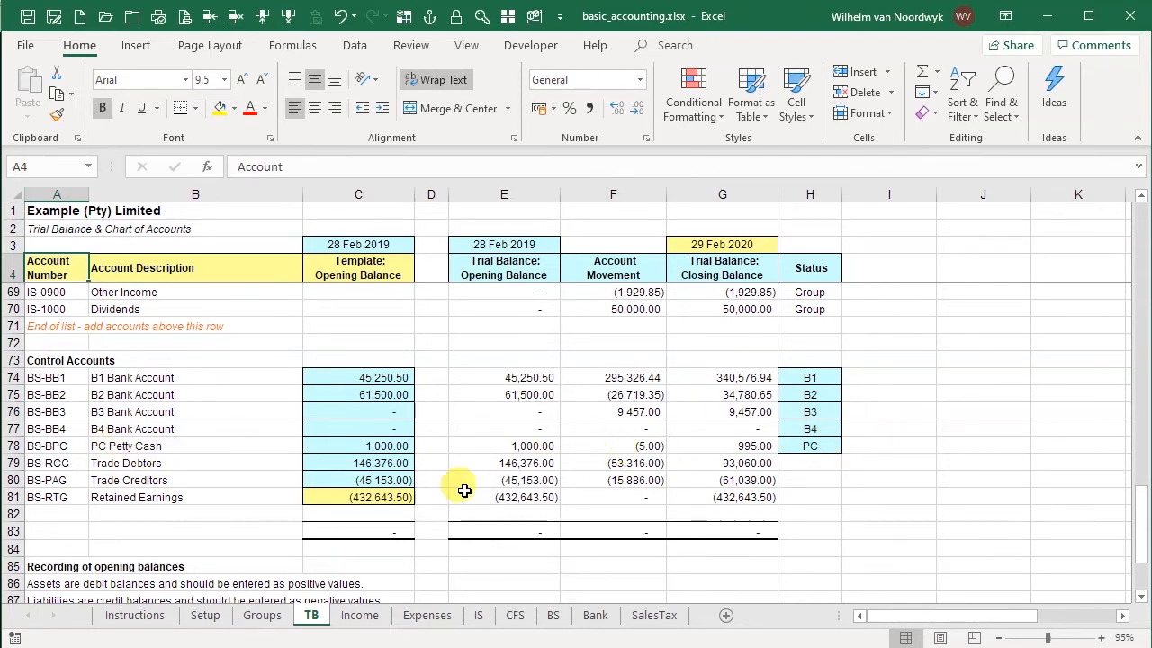
{"action": "left_click", "coordinate": [57, 445]}
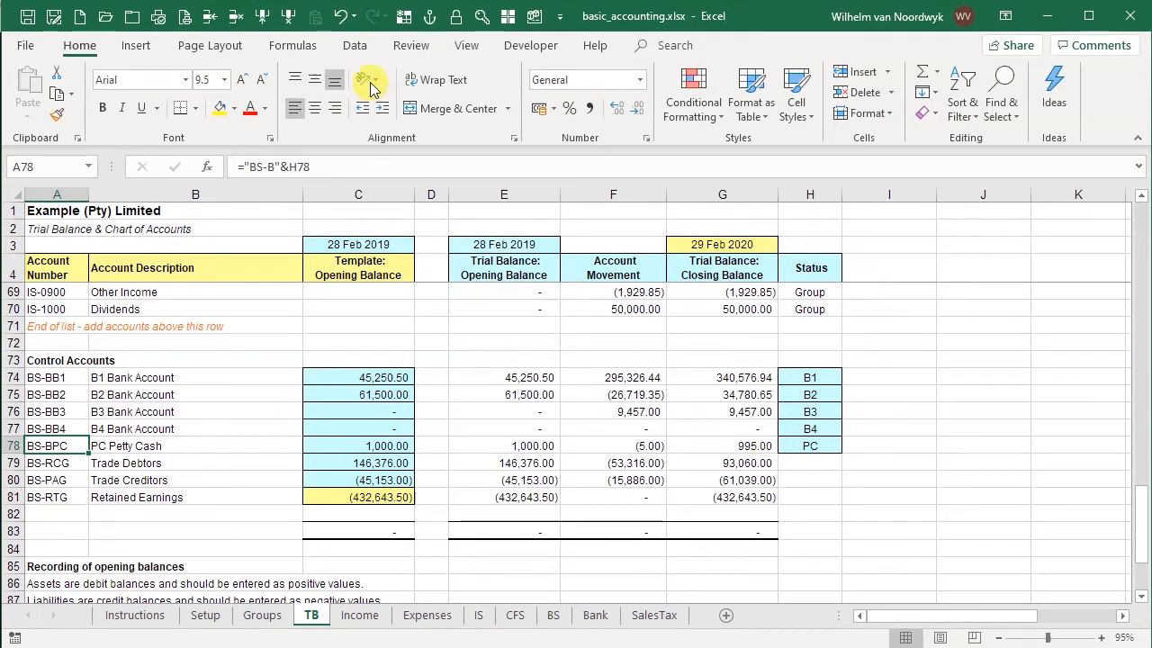
{"action": "left_click", "coordinate": [213, 16]}
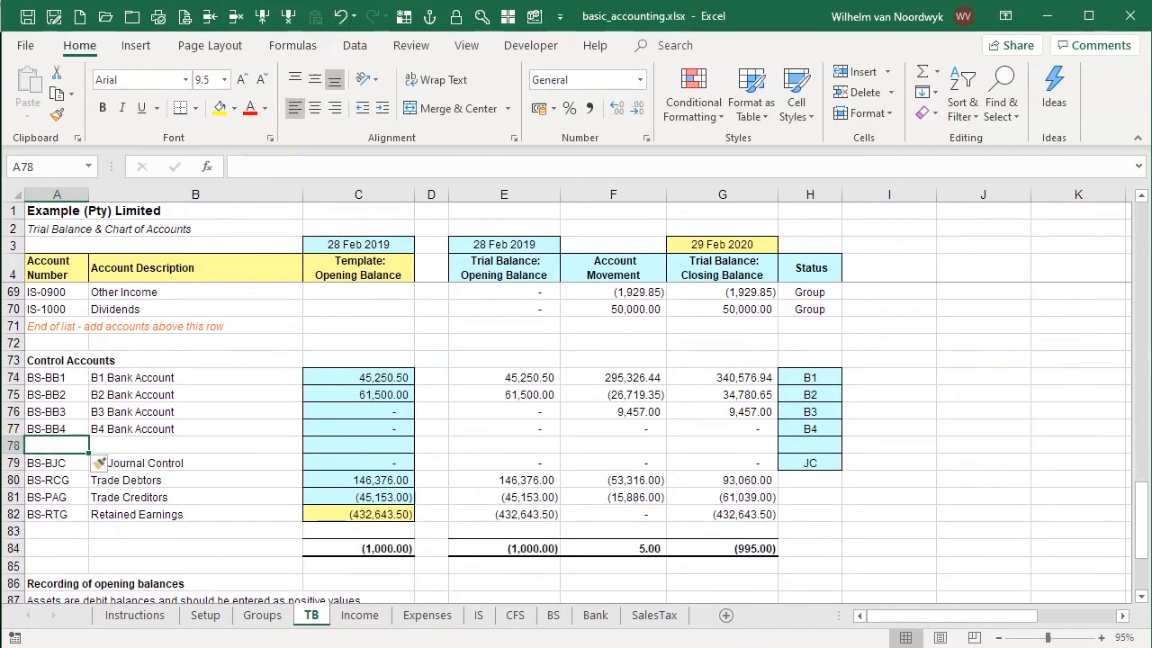
{"action": "left_click", "coordinate": [13, 428]}
{"action": "key", "text": "ctrl+c"}
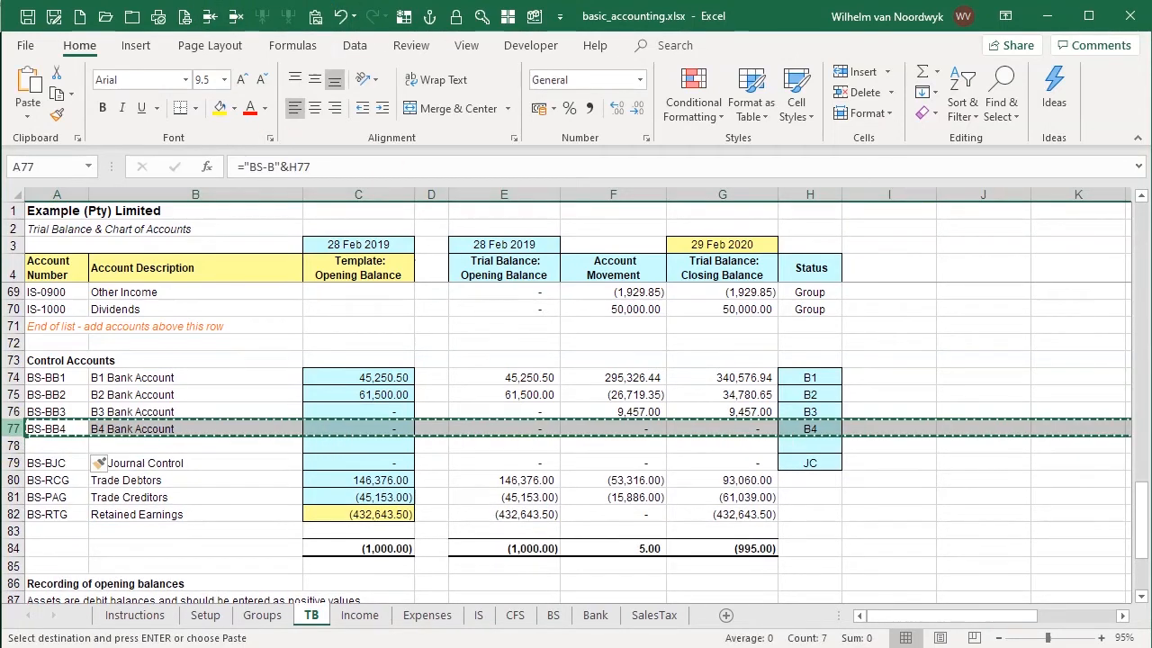
{"action": "key", "text": "Down"}
{"action": "key", "text": "ctrl+v"}
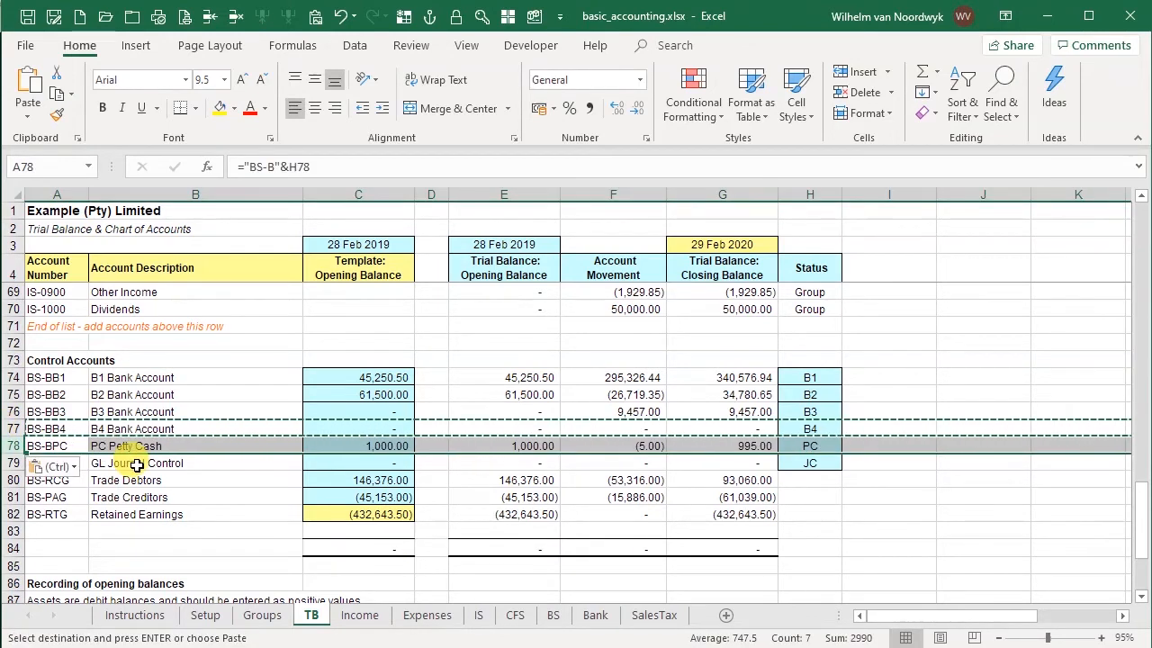
{"action": "left_click", "coordinate": [135, 464]}
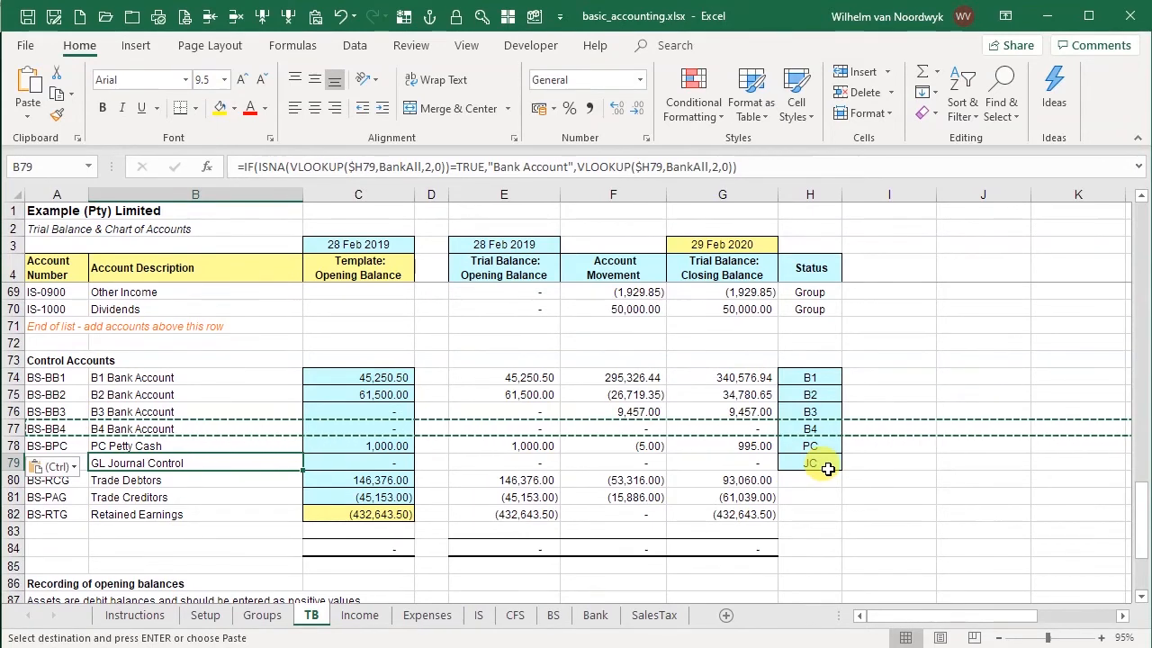
On the BS sheet, insert a row at row 21 under B4 Bank Account and copy the B4 row into it
{"action": "left_click", "coordinate": [554, 615]}
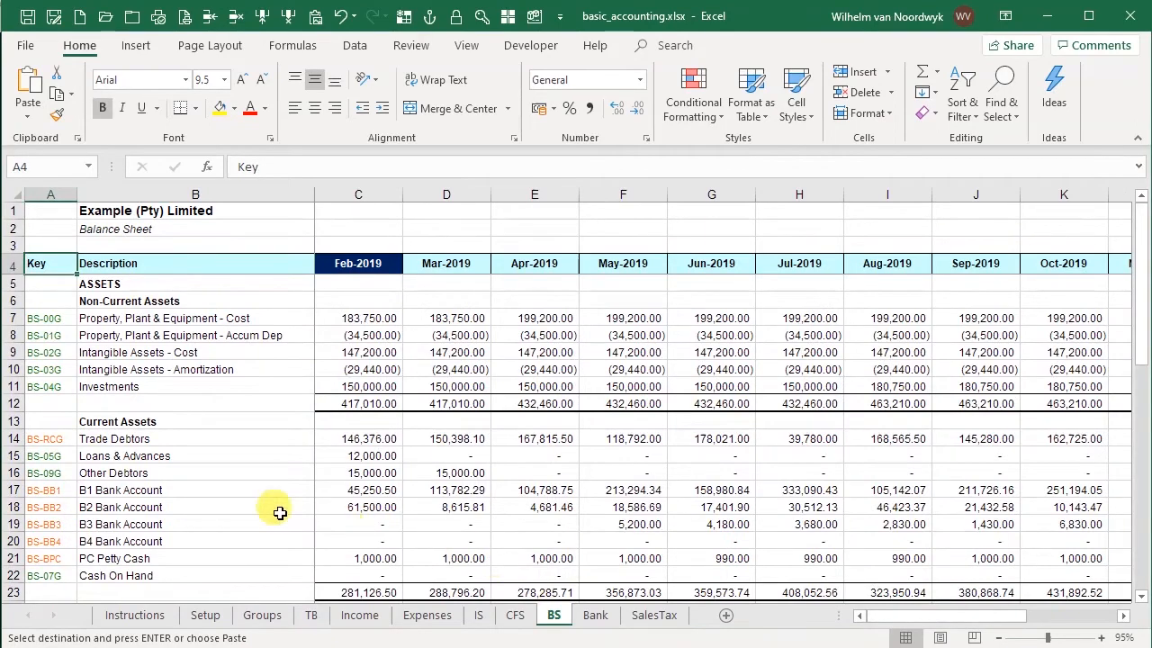
{"action": "scroll", "coordinate": [213, 502], "scroll_direction": "down", "scroll_amount": 2}
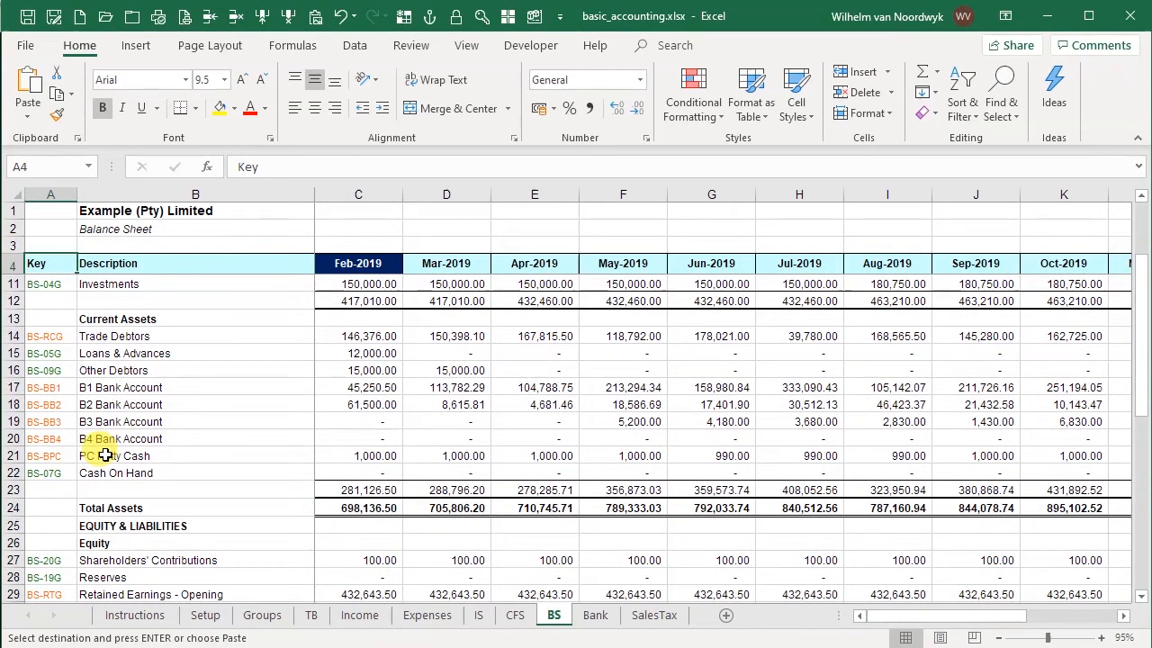
{"action": "left_click", "coordinate": [37, 458]}
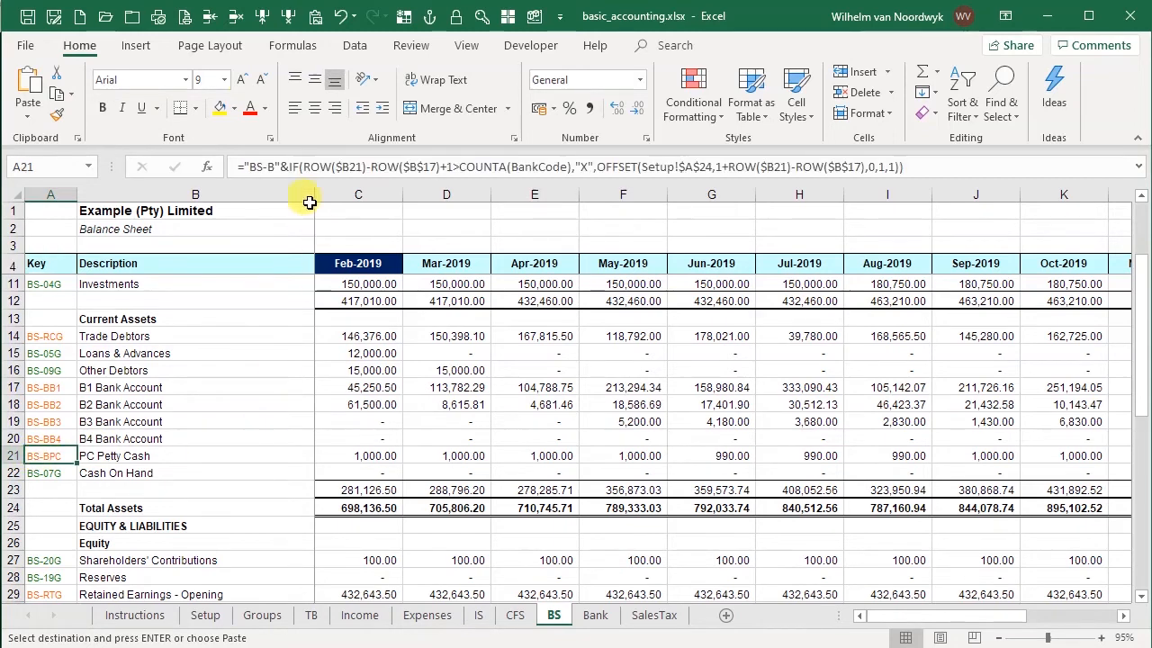
{"action": "left_click", "coordinate": [210, 16]}
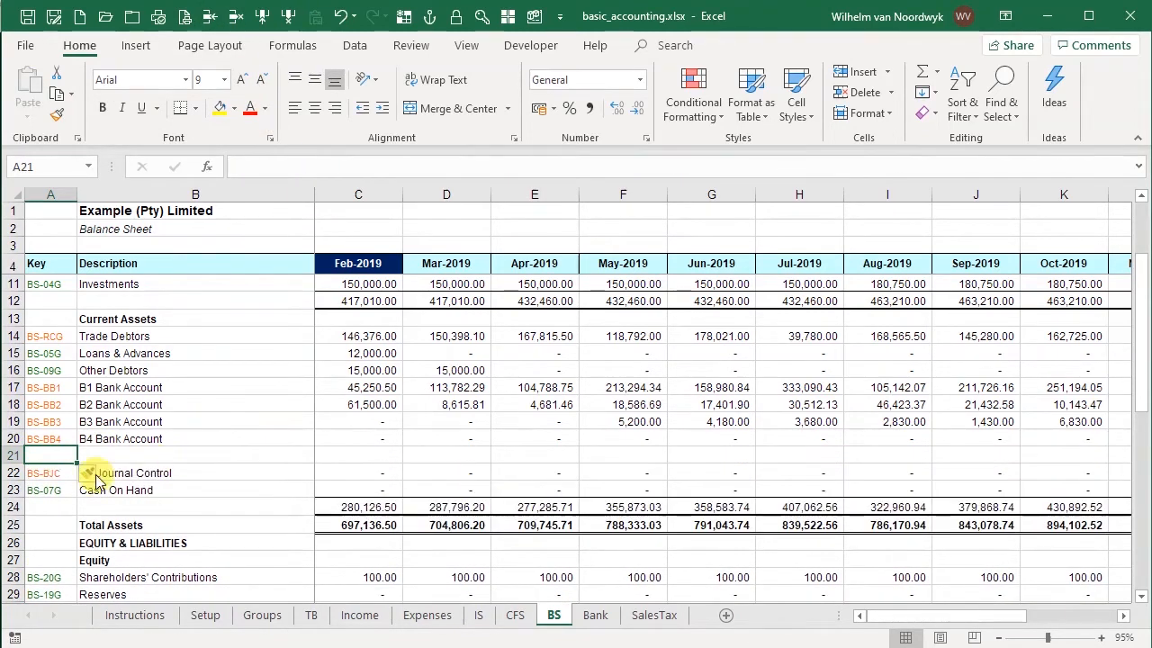
{"action": "left_click", "coordinate": [13, 438]}
{"action": "key", "text": "ctrl+c"}
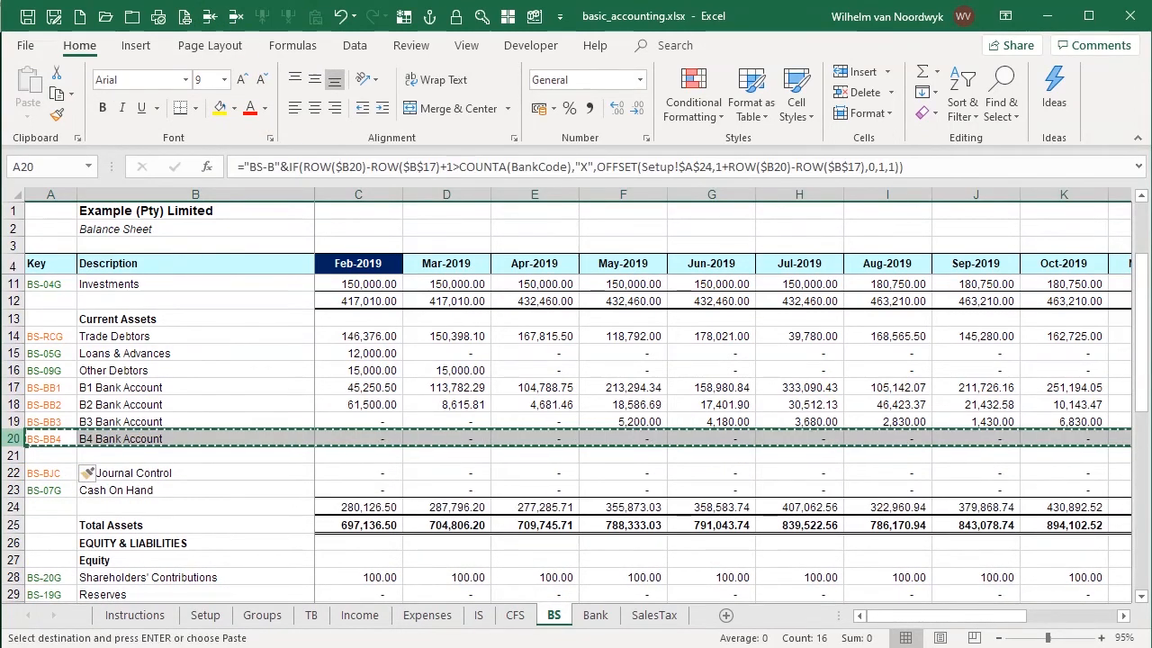
{"action": "left_click", "coordinate": [40, 456]}
{"action": "key", "text": "ctrl+v"}
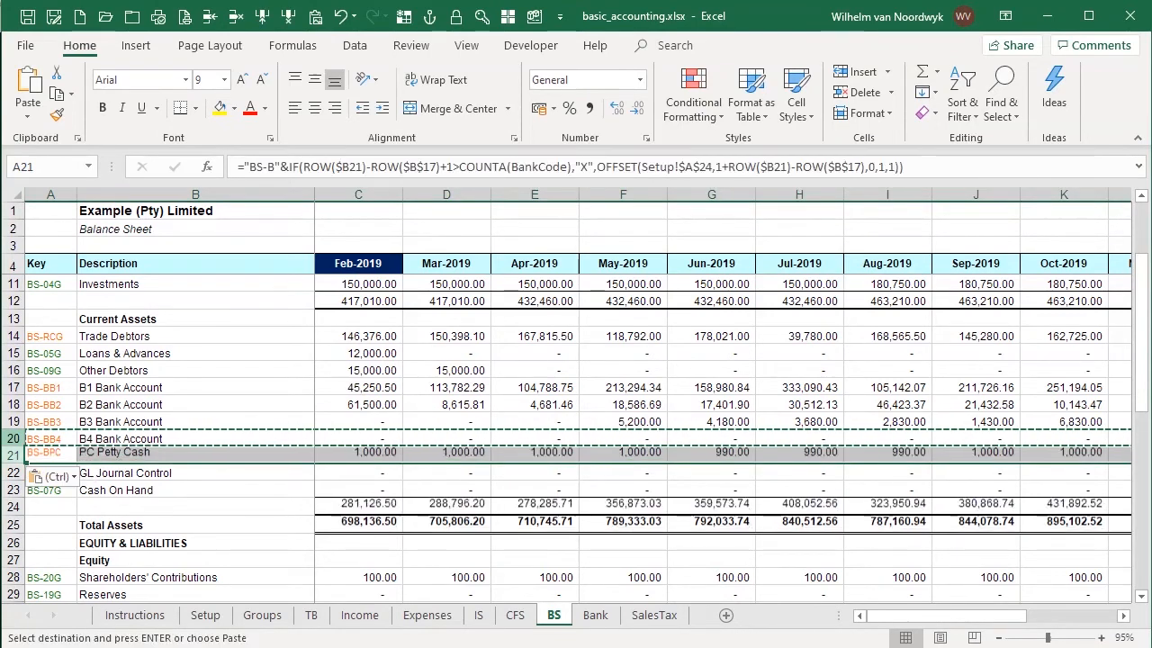
{"action": "left_click", "coordinate": [45, 440]}
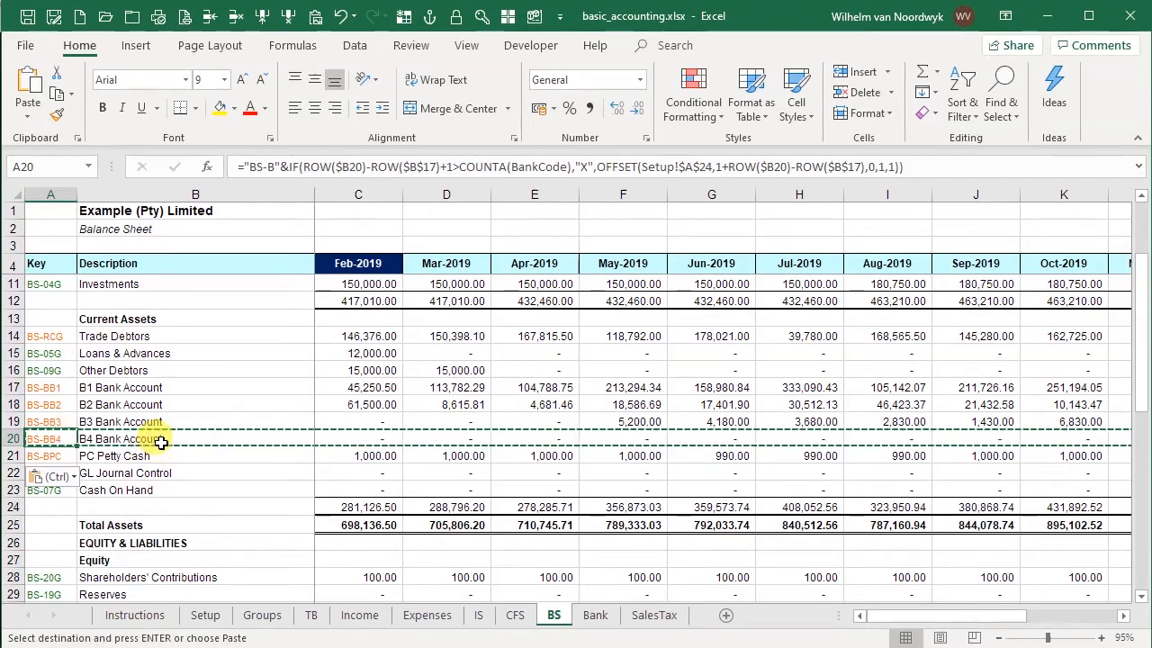
Review the bank account statuses on the Setup sheet and the bank account rows on the TB and BS sheets
{"action": "left_click", "coordinate": [205, 616]}
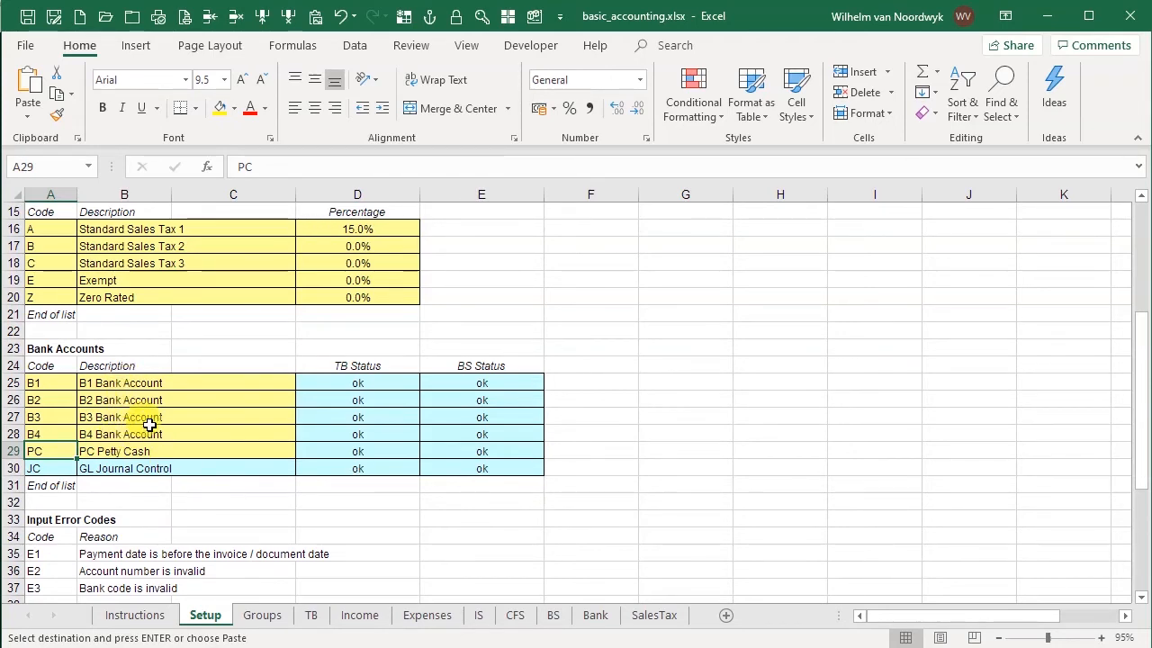
{"action": "left_click", "coordinate": [310, 615]}
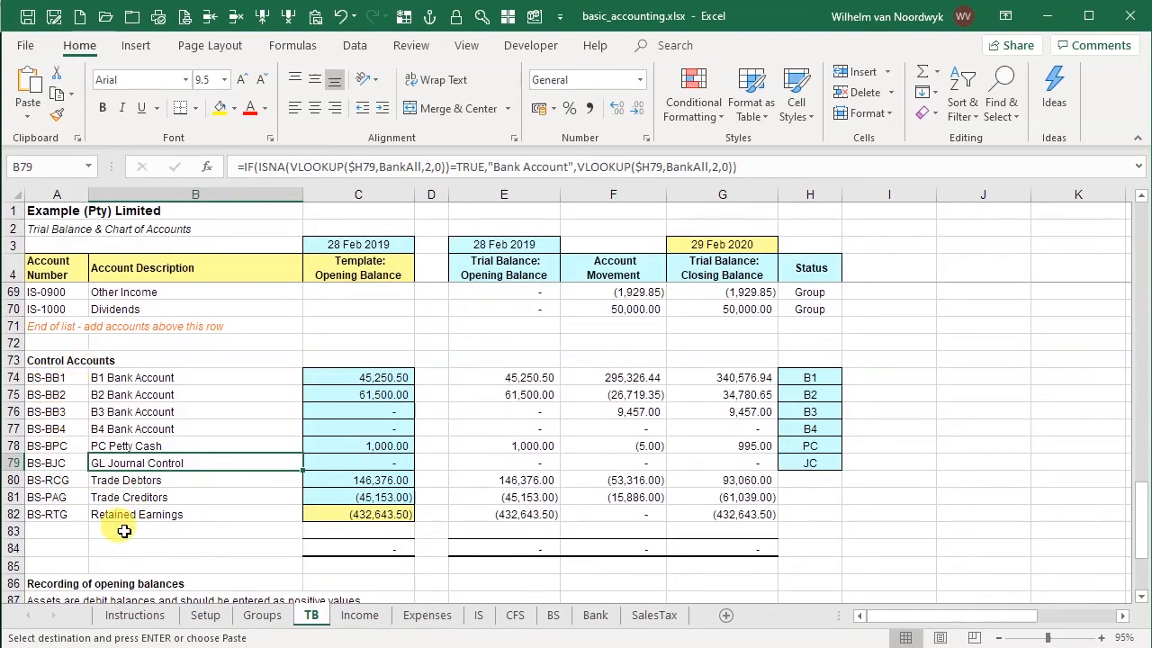
{"action": "key", "text": "ctrl+v"}
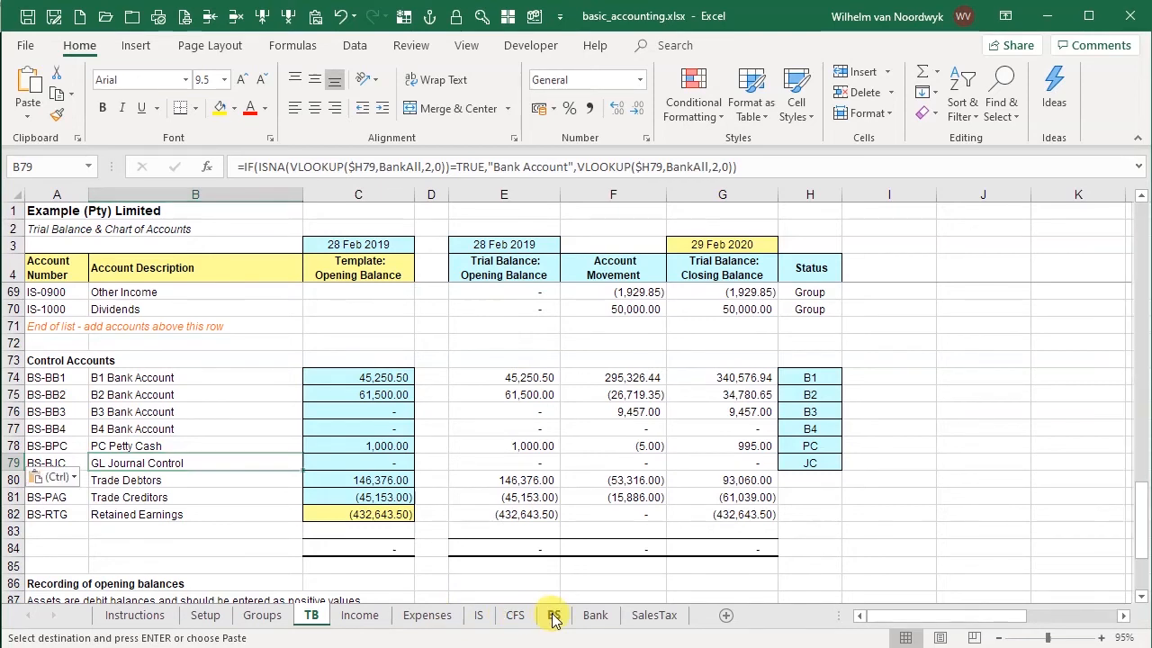
{"action": "left_click", "coordinate": [553, 617]}
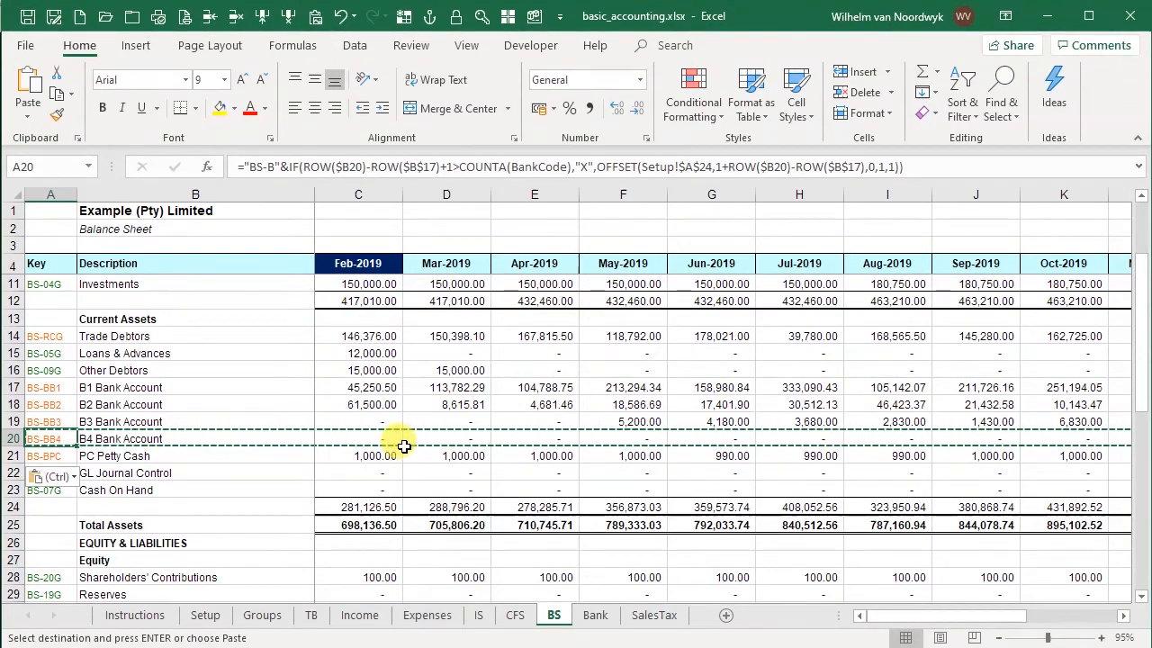
Set the bank code on the Bank sheet to B4
{"action": "left_click", "coordinate": [595, 619]}
{"action": "left_click", "coordinate": [595, 619]}
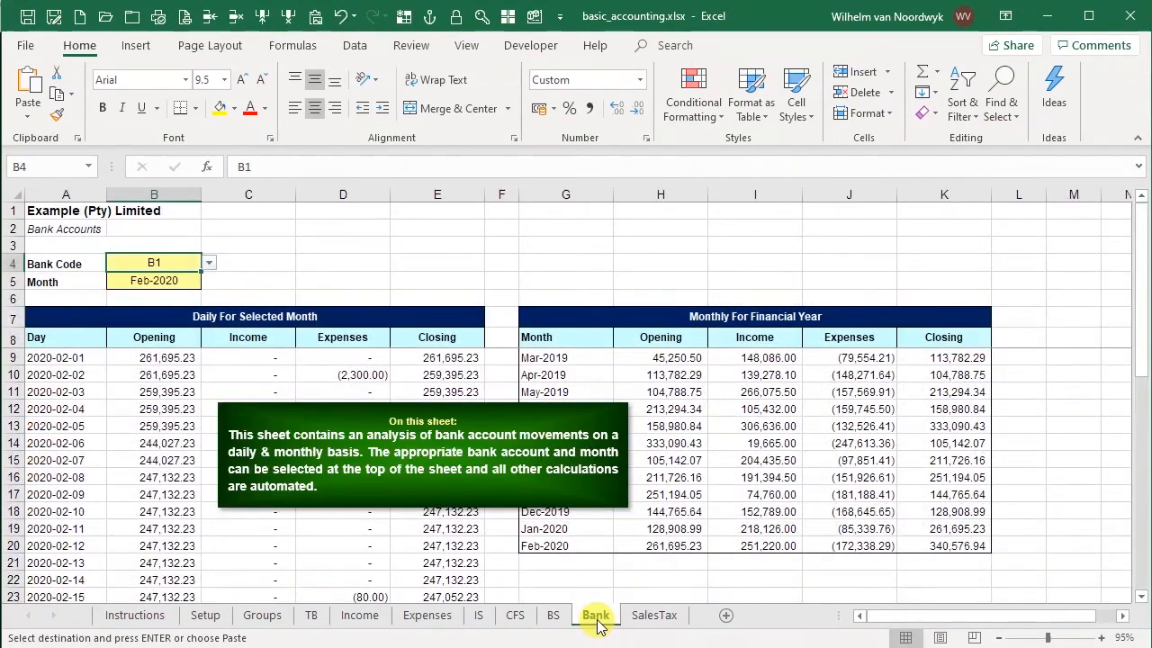
{"action": "left_click", "coordinate": [209, 263]}
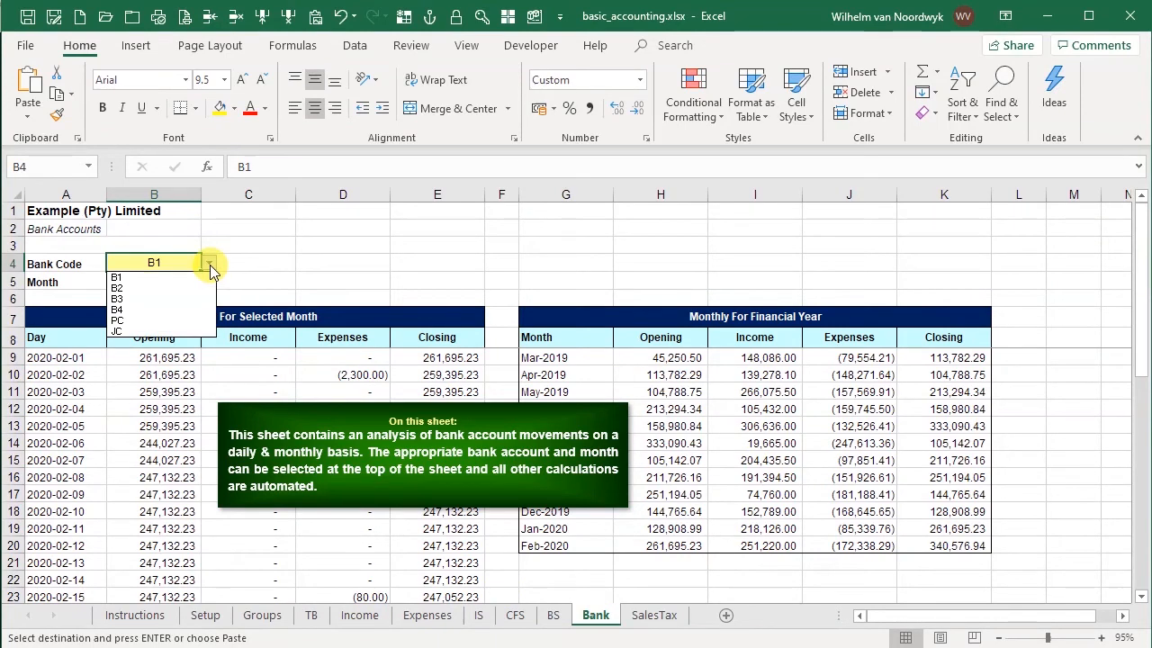
{"action": "left_click", "coordinate": [188, 309]}
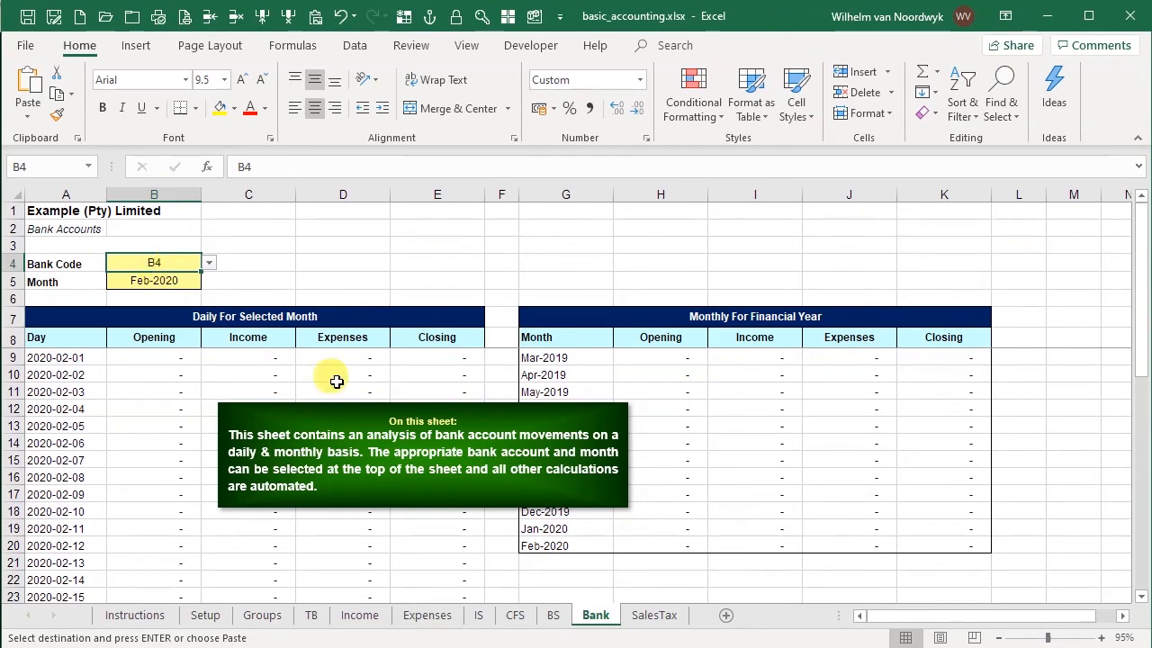
Check the bank code choices in cell G7 of the Income sheet and cell G8 of the Expenses sheet
{"action": "left_click", "coordinate": [361, 615]}
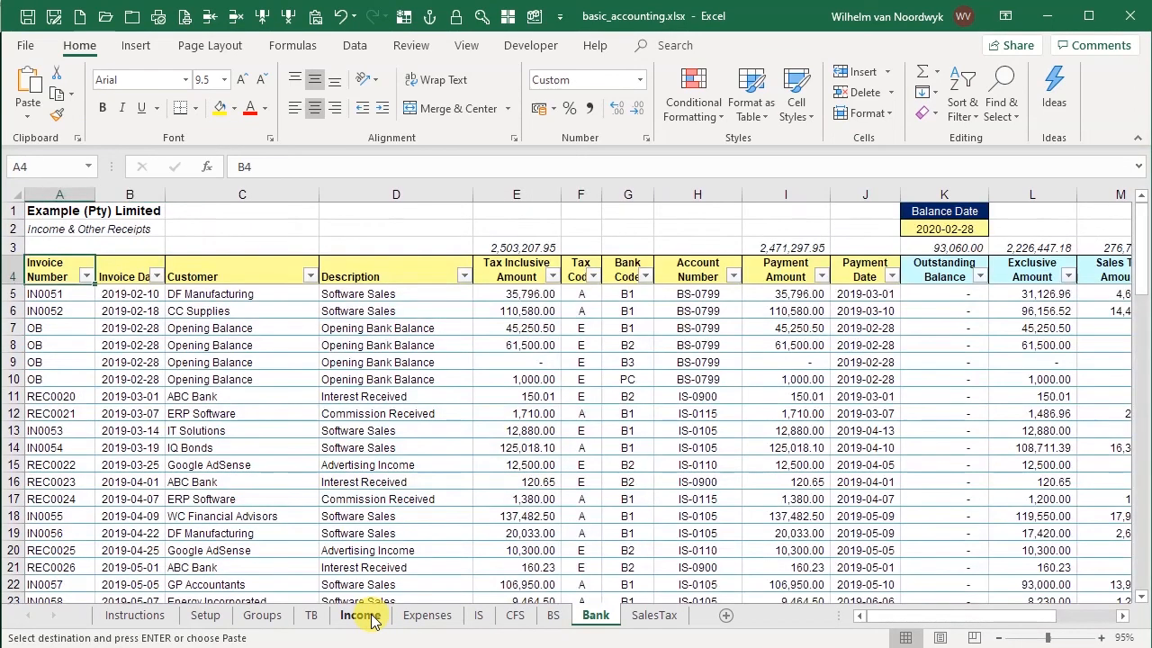
{"action": "left_click", "coordinate": [635, 324]}
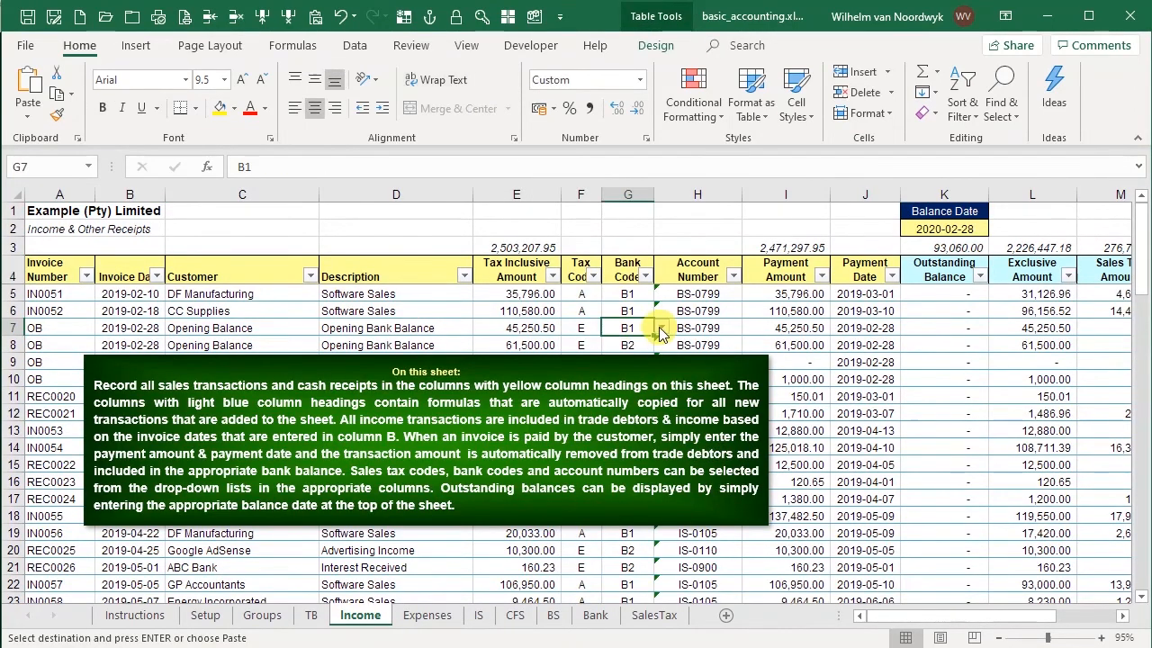
{"action": "left_click", "coordinate": [661, 330]}
{"action": "left_click", "coordinate": [661, 331]}
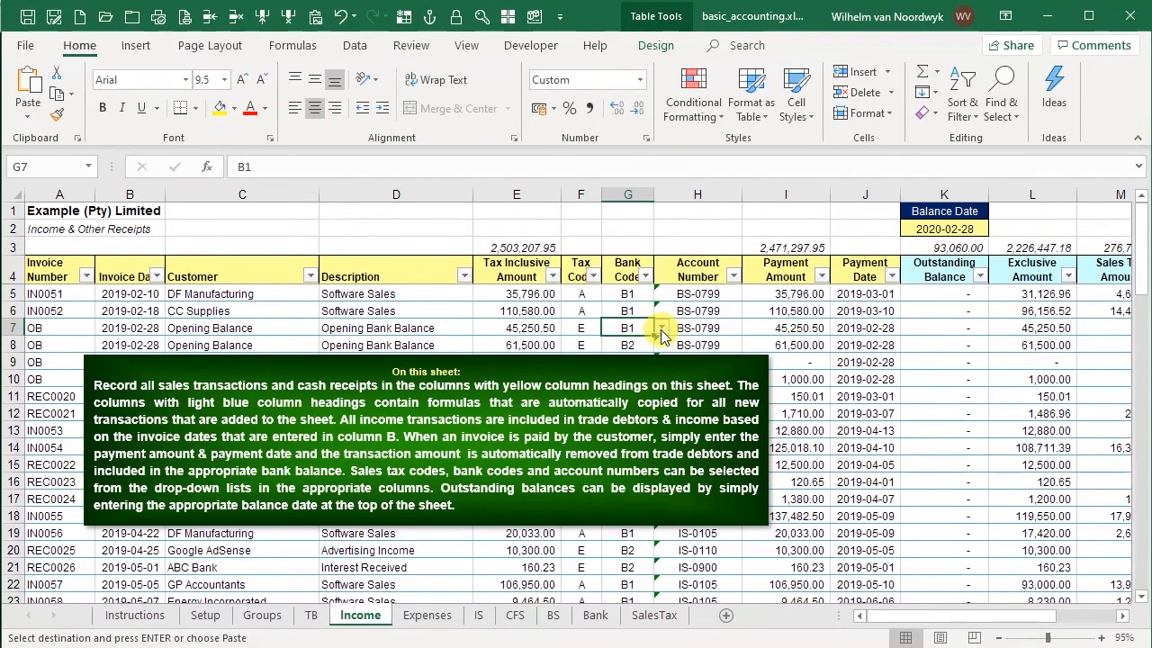
{"action": "left_click", "coordinate": [428, 615]}
{"action": "left_click", "coordinate": [634, 345]}
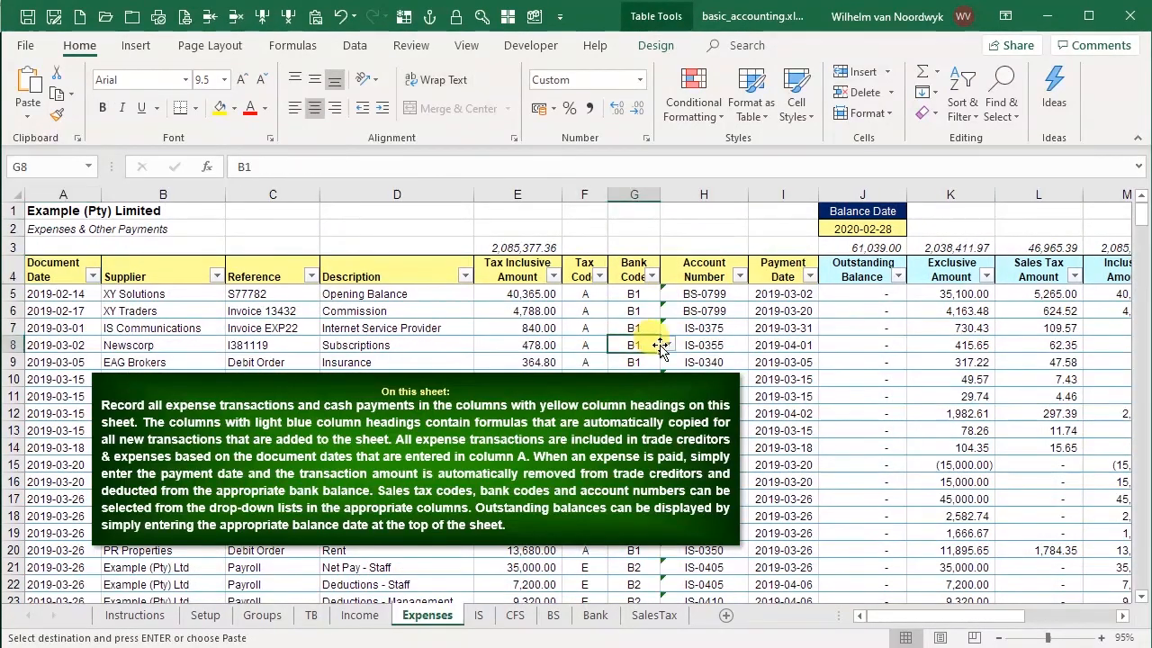
{"action": "left_click", "coordinate": [670, 346]}
{"action": "left_click", "coordinate": [670, 347]}
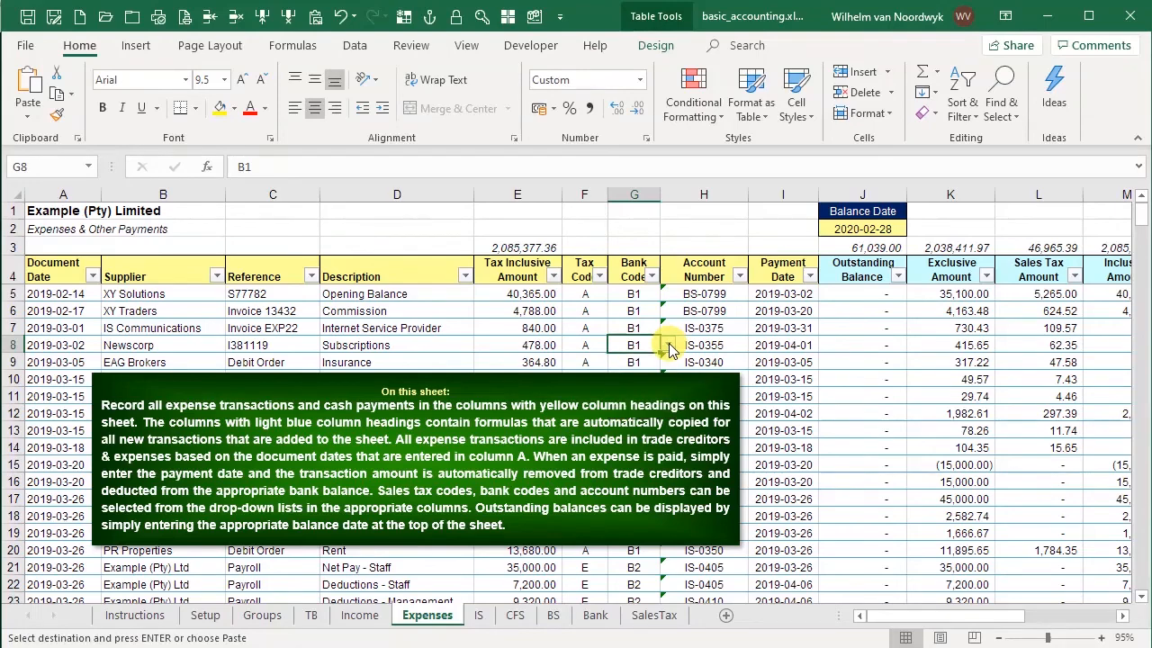
Return to the Setup sheet and select the B1 code in the Bank Accounts list
{"action": "left_click", "coordinate": [203, 615]}
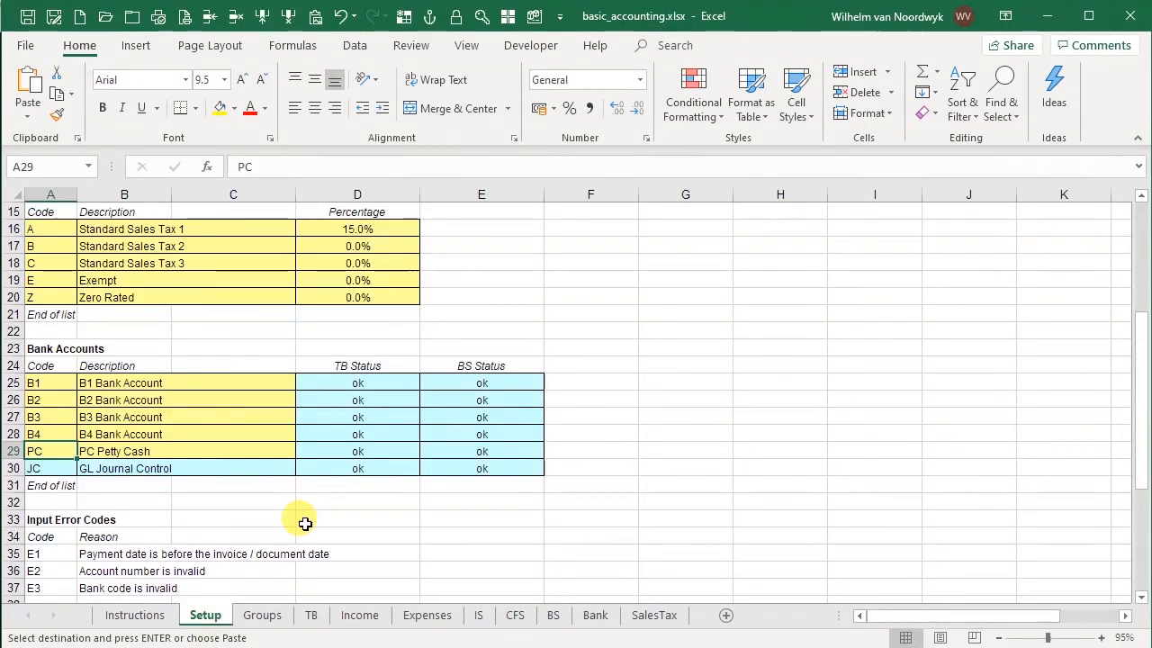
{"action": "left_click", "coordinate": [36, 383]}
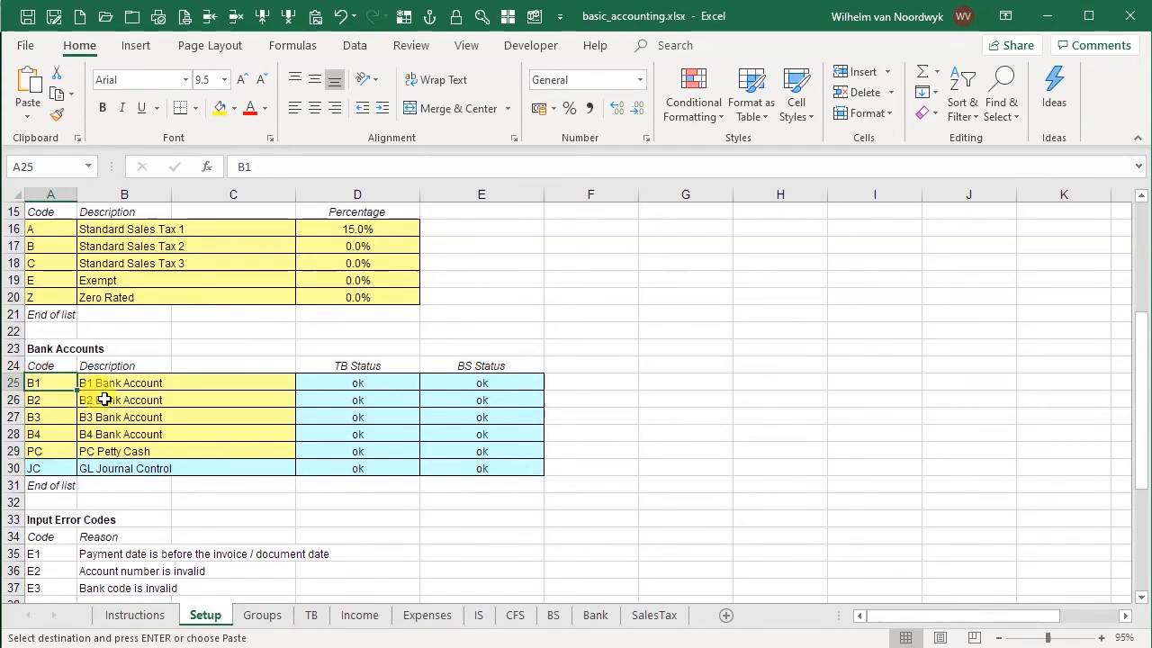